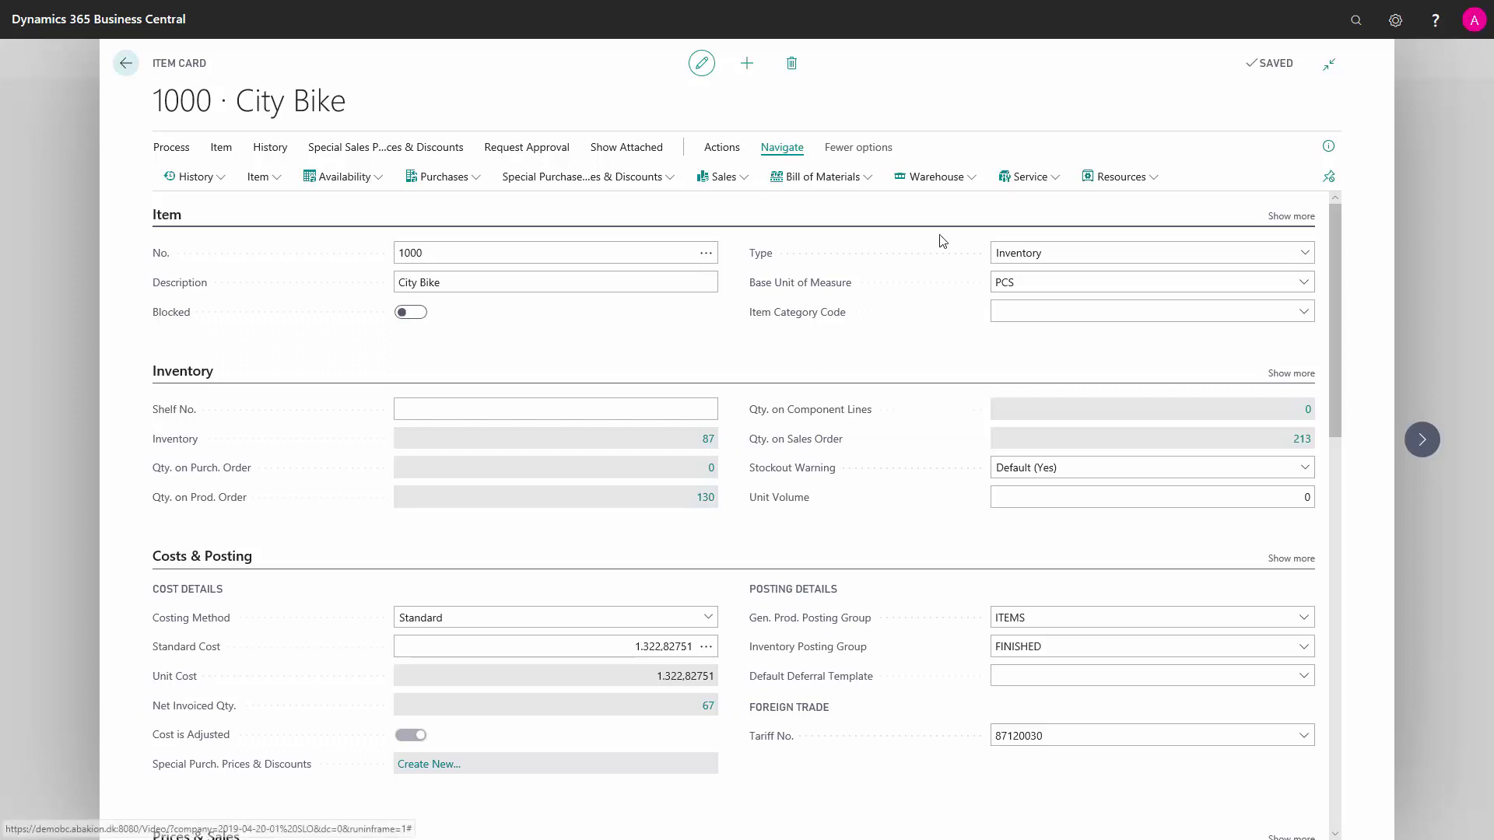
Expand the Item navigation menu on the 1000 City Bike card.
{"action": "left_click", "coordinate": [265, 176]}
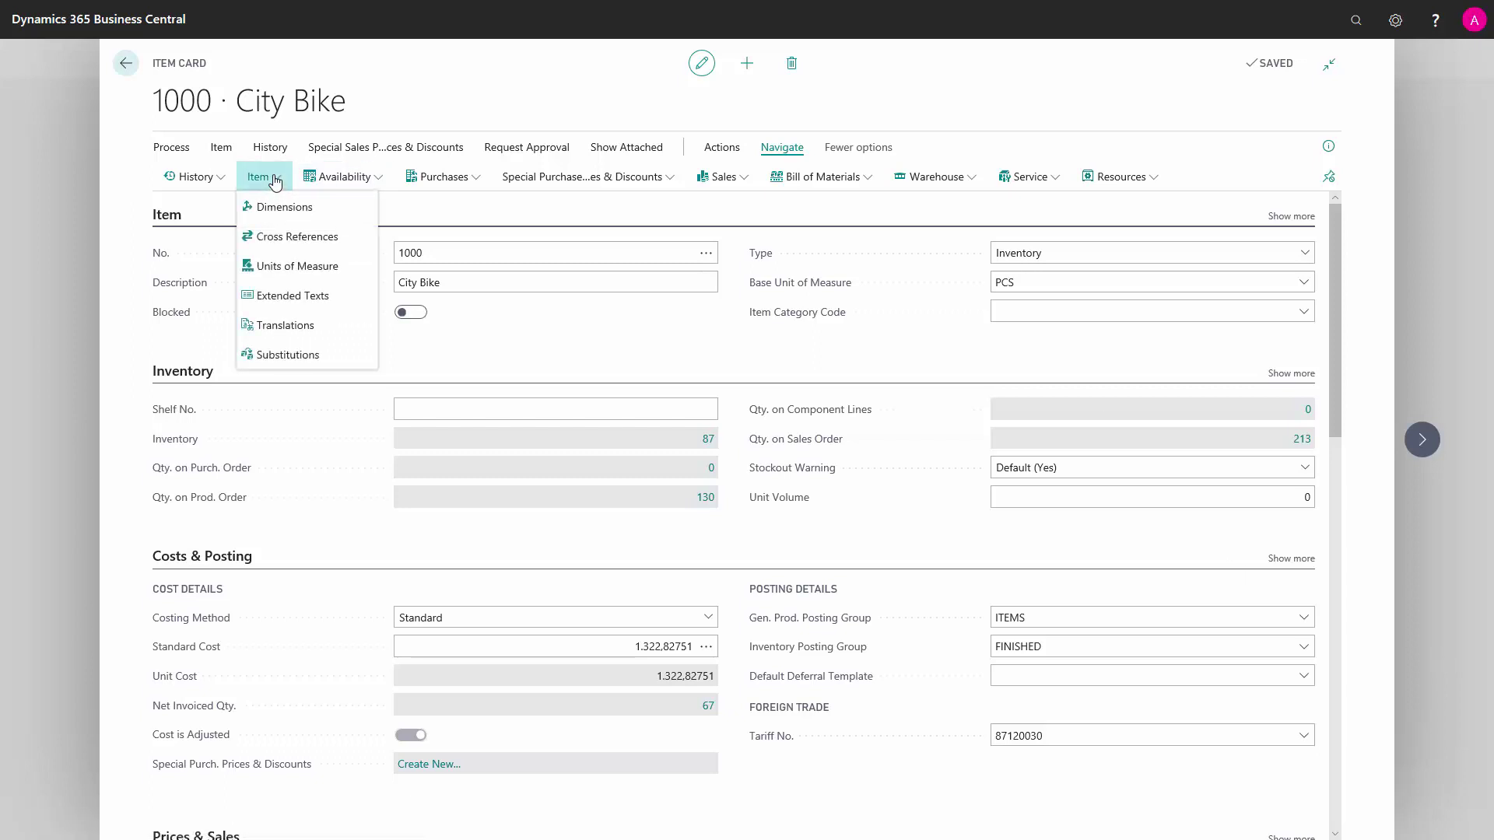
Open the Extended Text List for item 1000 City Bike.
{"action": "left_click", "coordinate": [324, 303]}
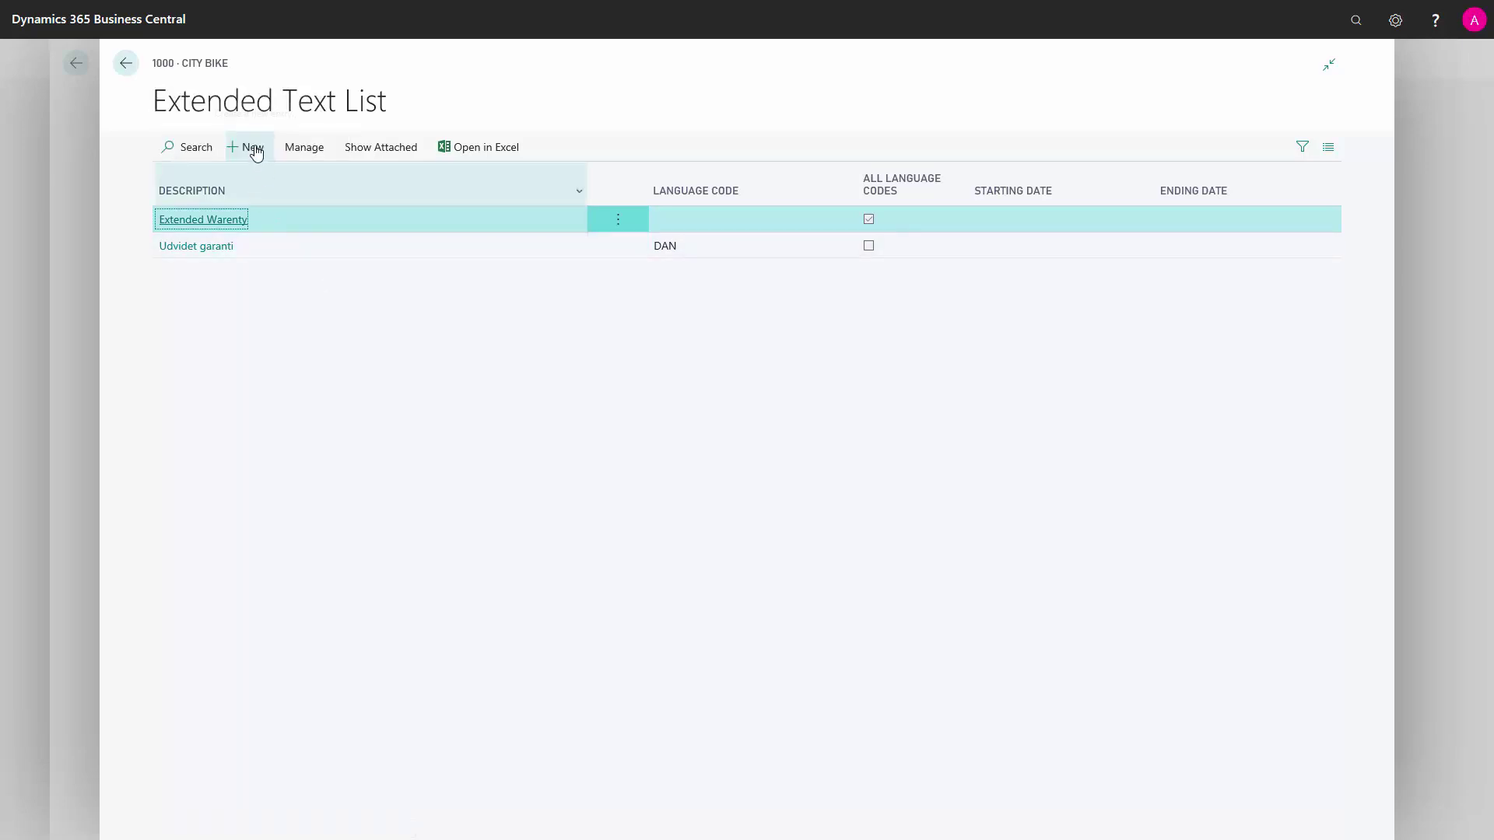
Open the 'Extended Warenty' extended text card for 1000 City Bike.
{"action": "left_click", "coordinate": [242, 224]}
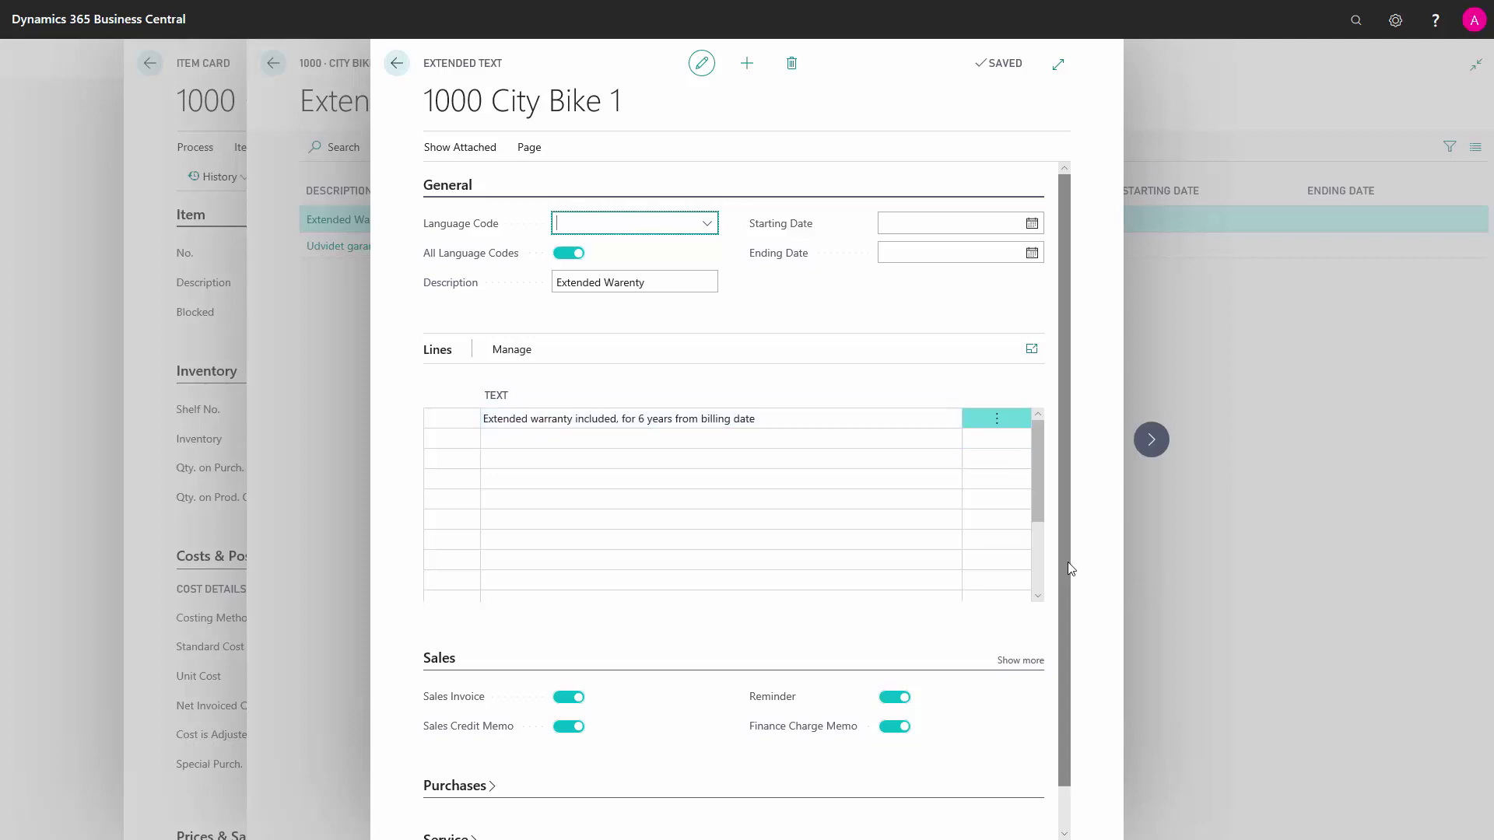
{"action": "left_click_drag", "start_coordinate": [1070, 568], "coordinate": [1077, 675]}
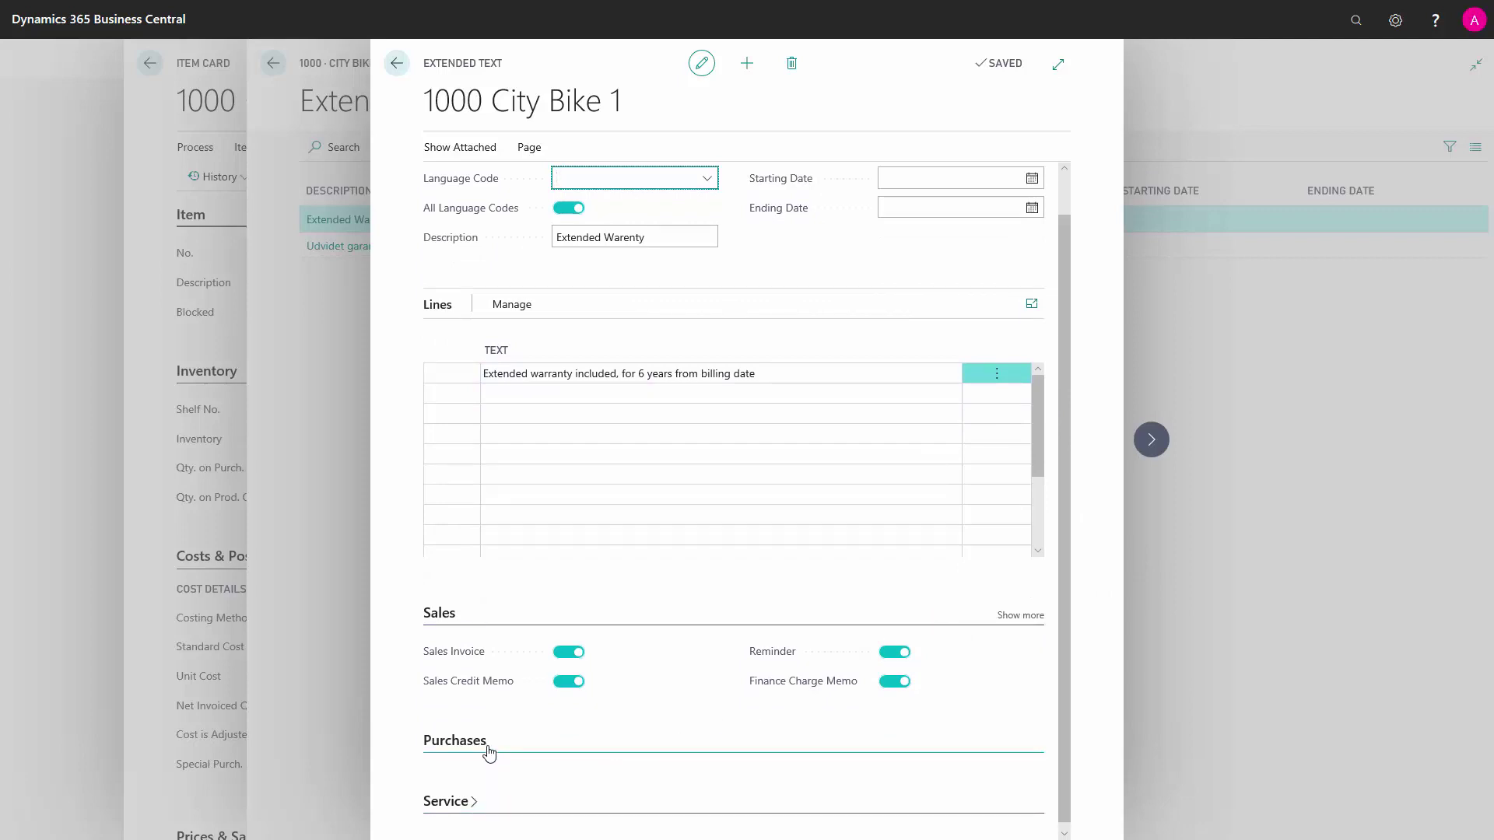
Check that all Purchases documents are off for 'Extended Warenty', then return to the list.
{"action": "left_click", "coordinate": [489, 754]}
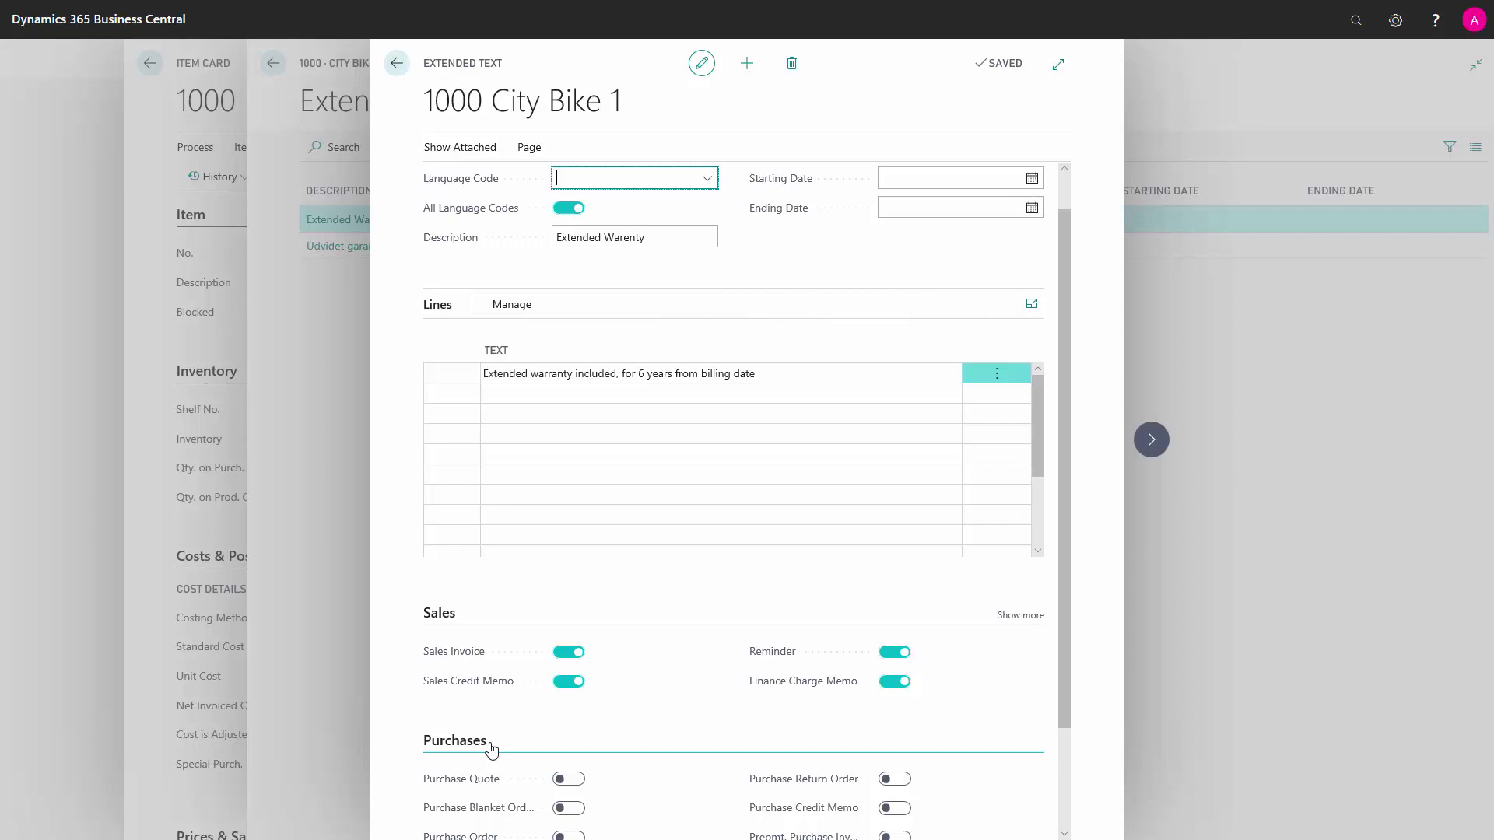
{"action": "left_click", "coordinate": [398, 62]}
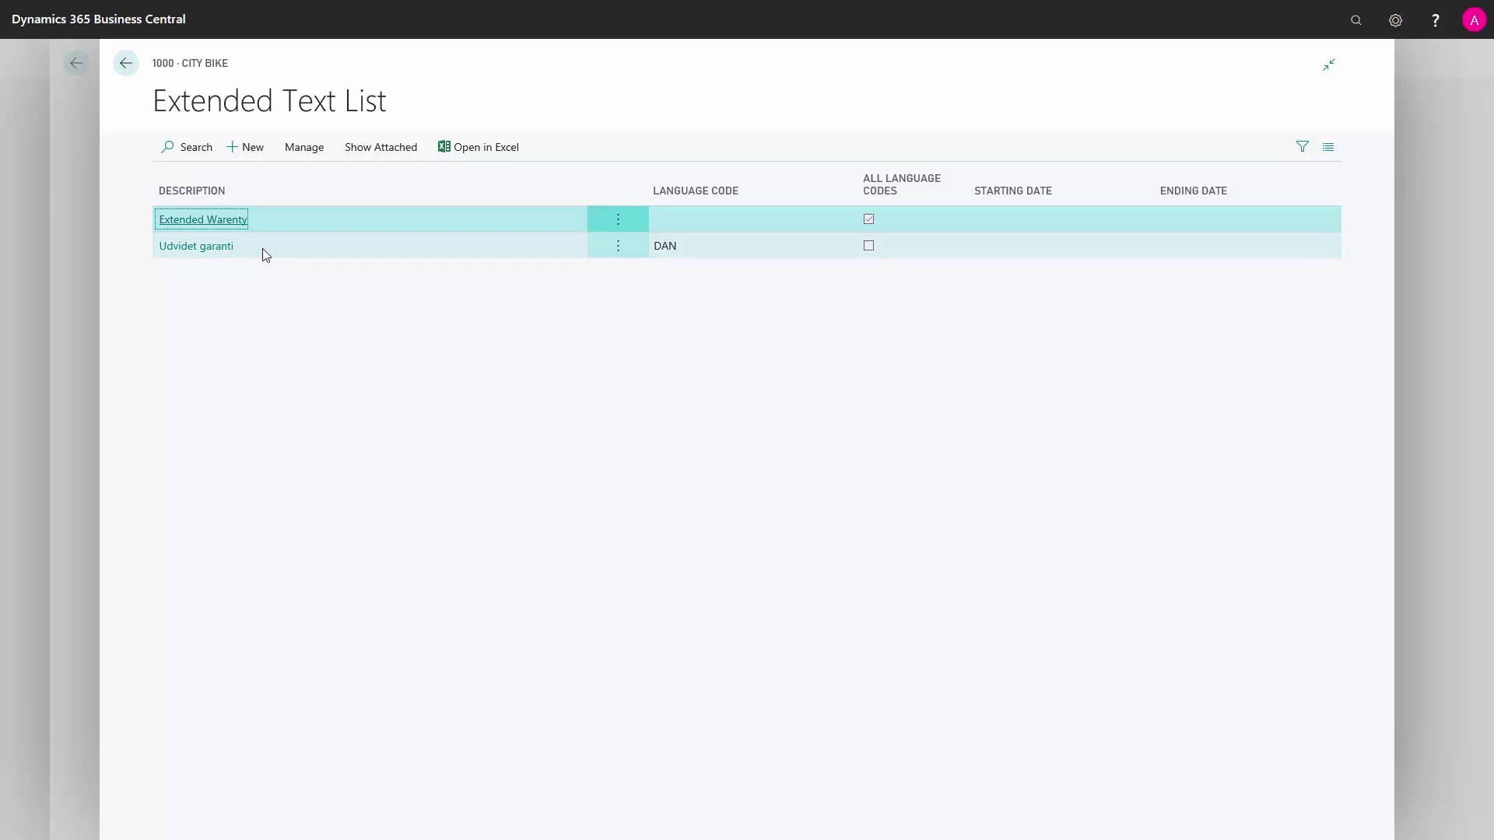
Select and open the Danish 'Udvidet garanti' extended text.
{"action": "left_click", "coordinate": [218, 248]}
{"action": "left_click", "coordinate": [217, 247]}
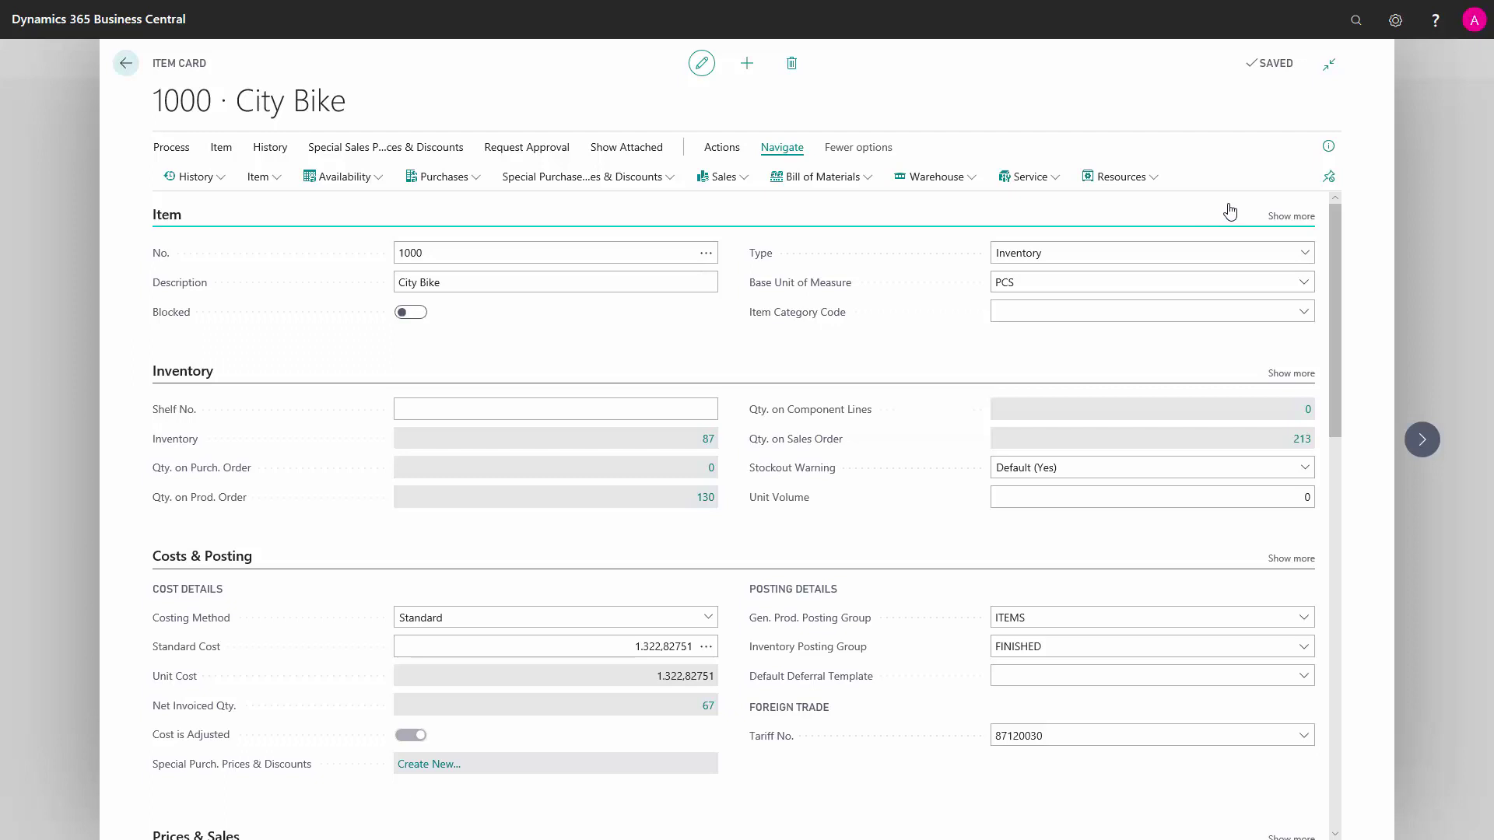
Show more Item fields and toggle Automatic Ext. Texts on, then back off.
{"action": "left_click", "coordinate": [1292, 218]}
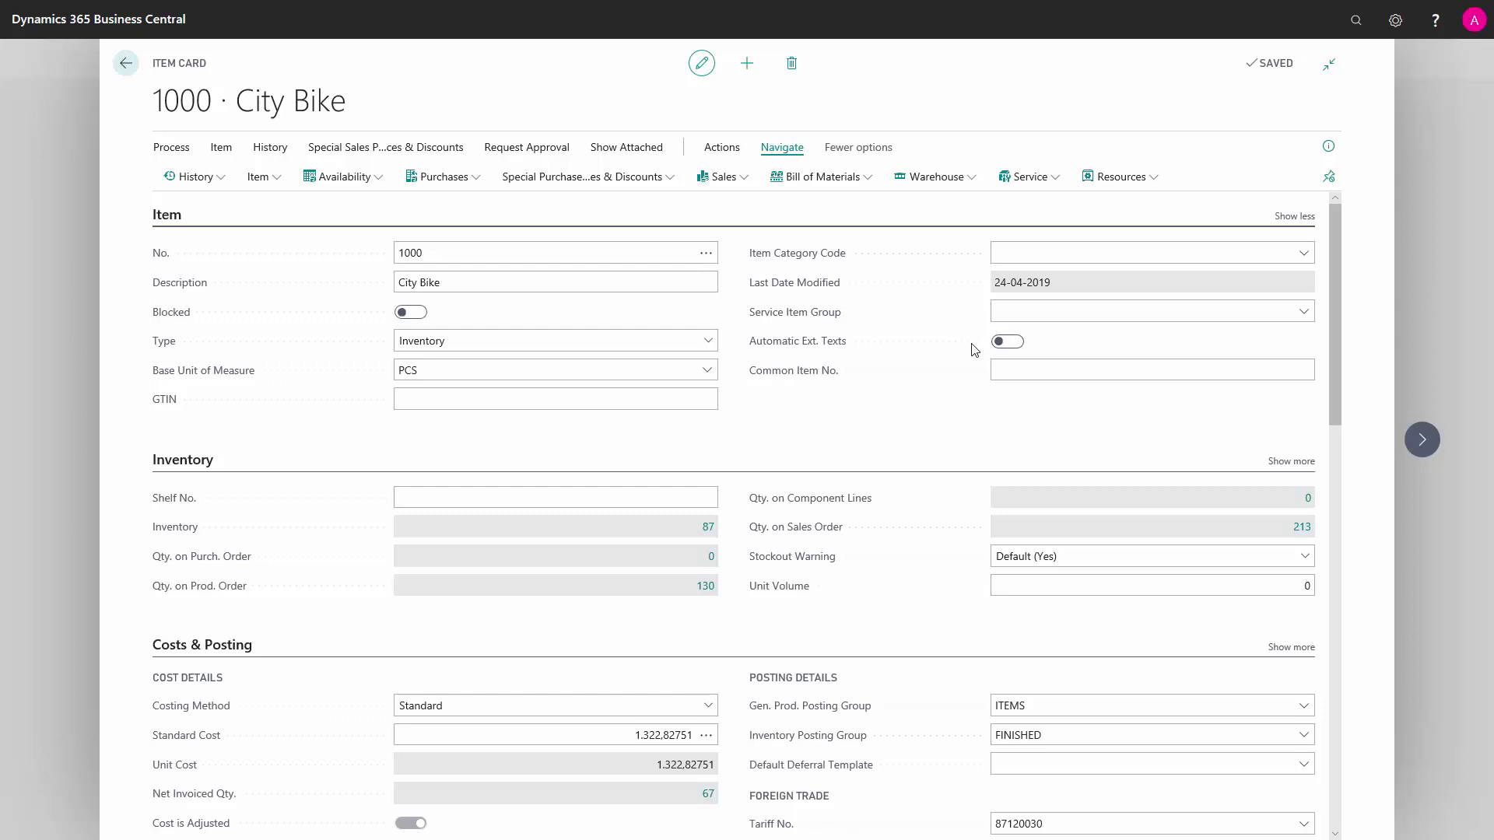
{"action": "left_click", "coordinate": [1006, 343]}
{"action": "left_click", "coordinate": [1011, 341]}
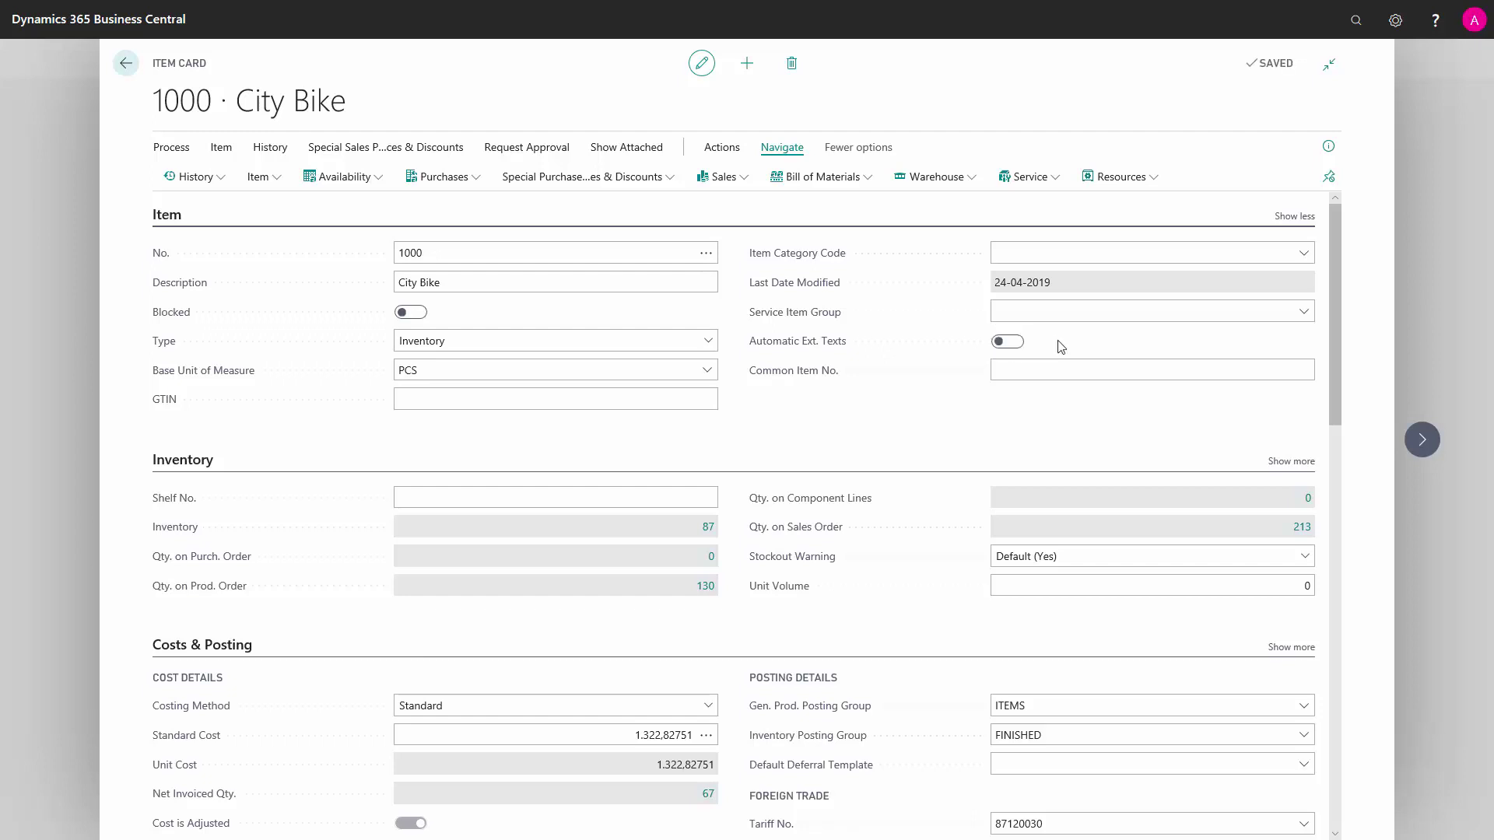